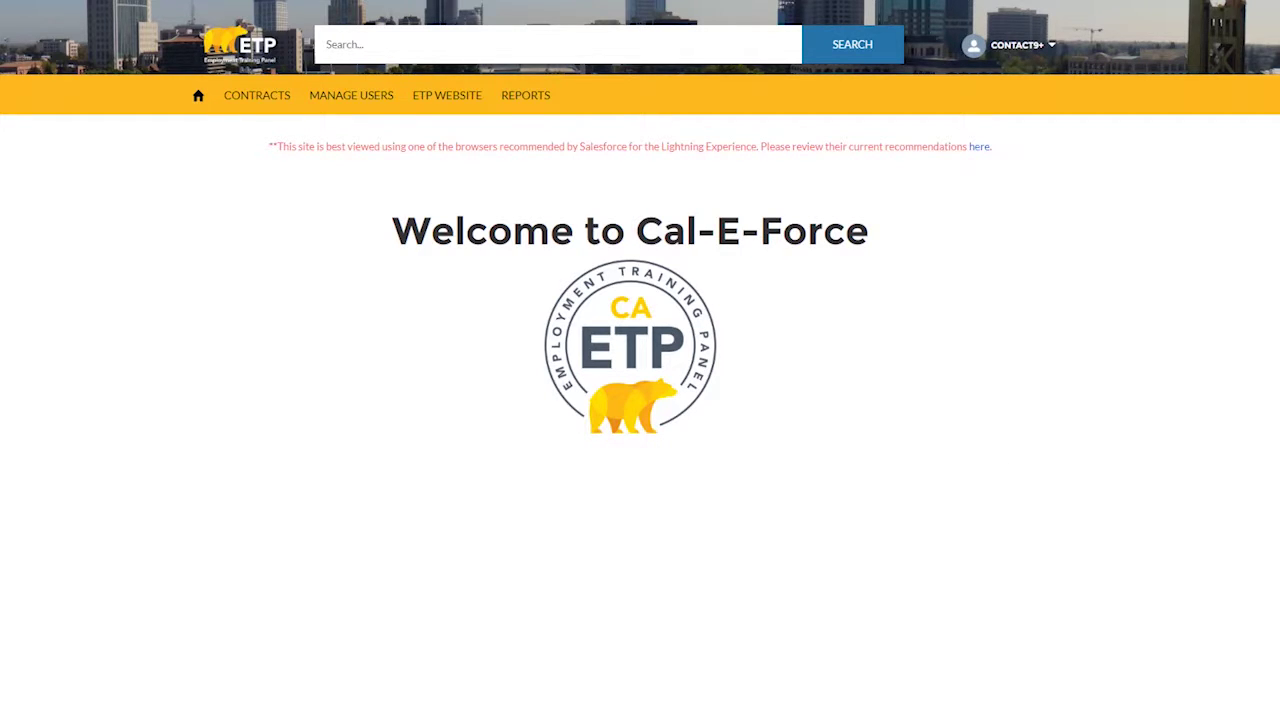
# - Open the Vanderpump Dogs contract and start creating a Final invoice for it
pyautogui.click(257, 97)
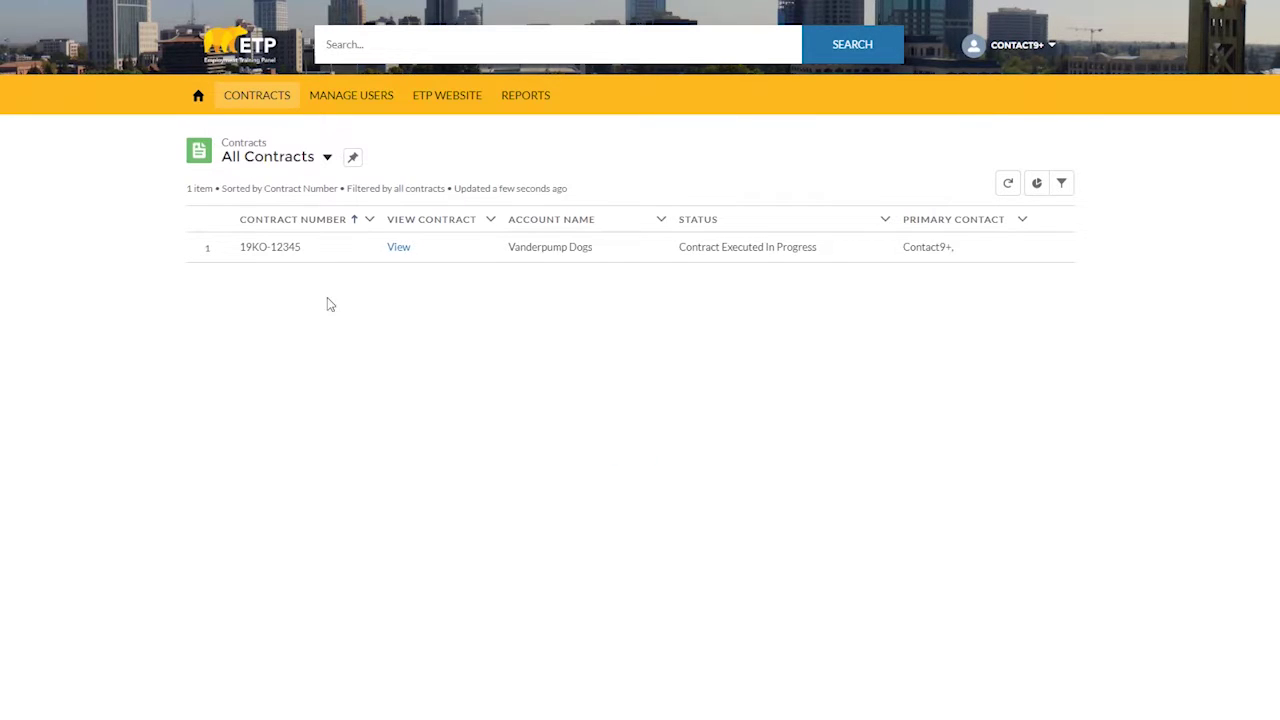
pyautogui.click(392, 257)
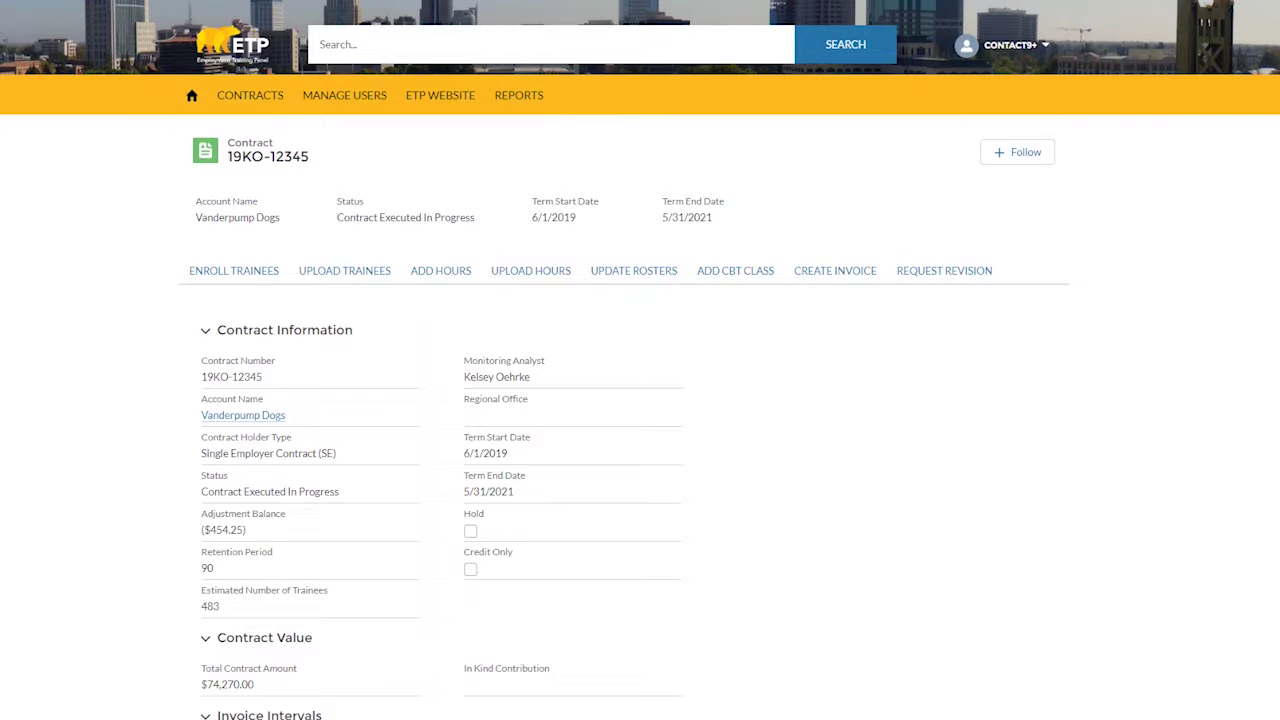
pyautogui.click(860, 280)
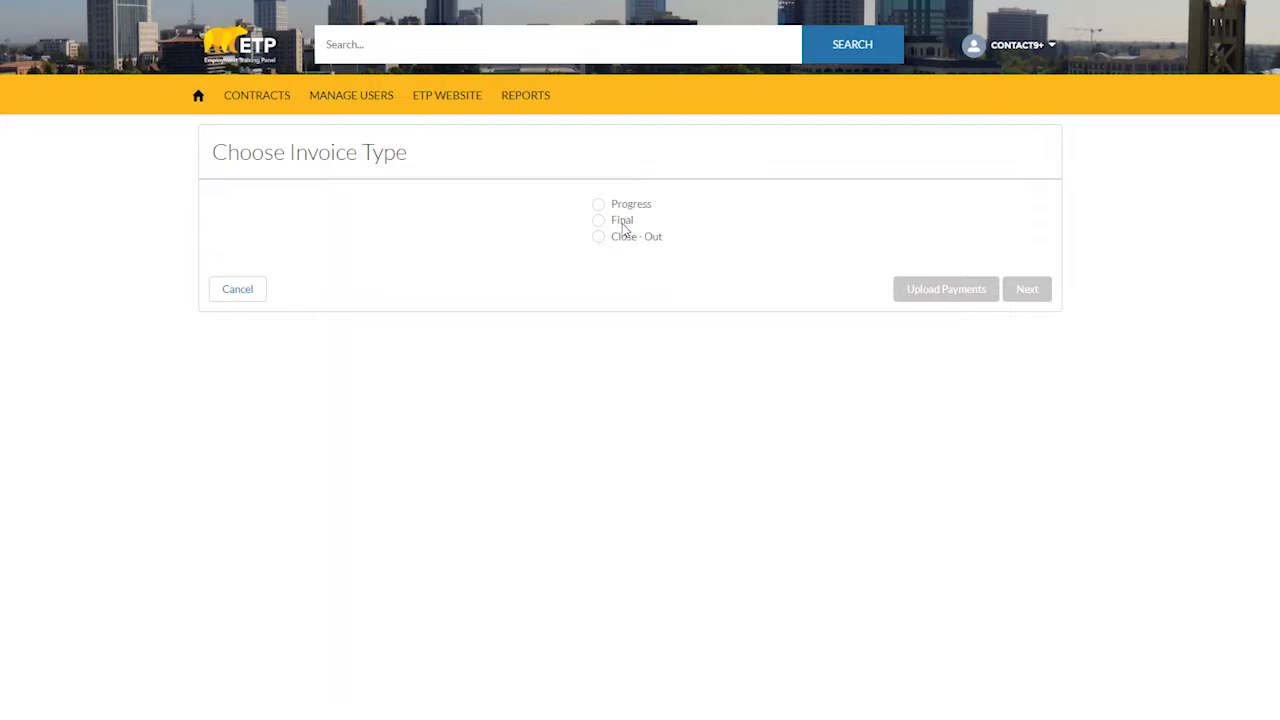
pyautogui.click(599, 221)
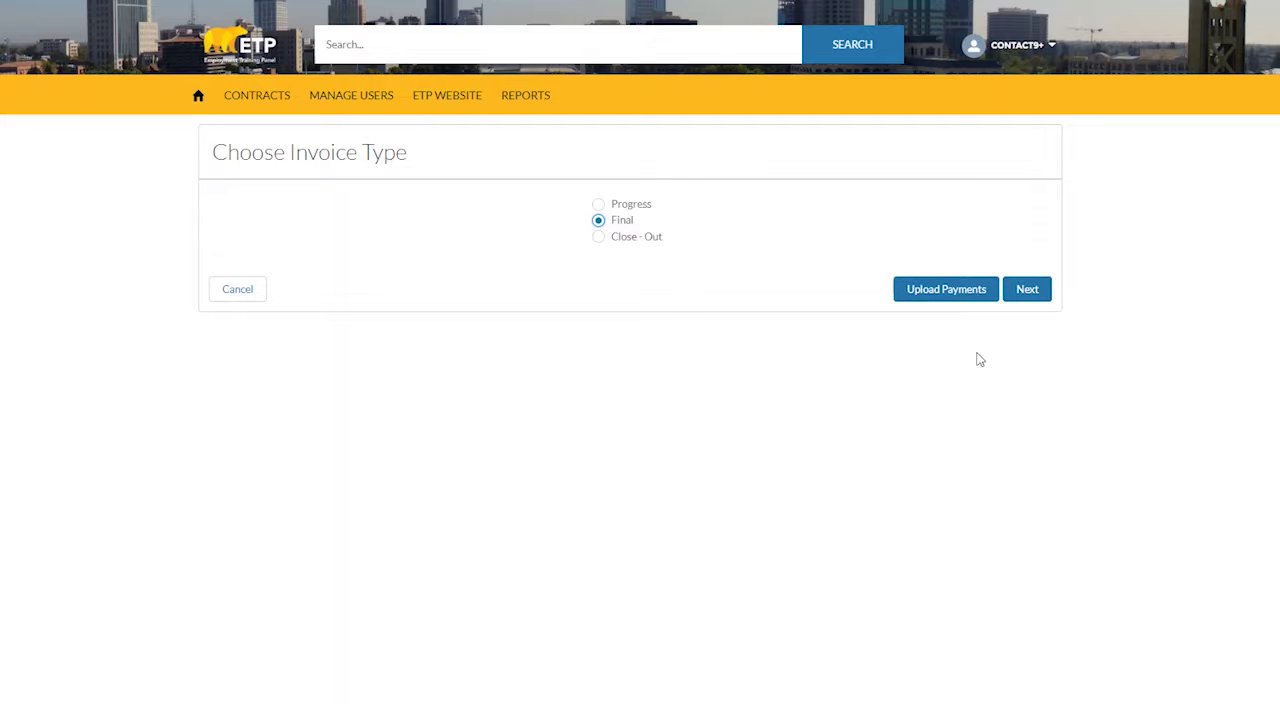
pyautogui.click(1027, 296)
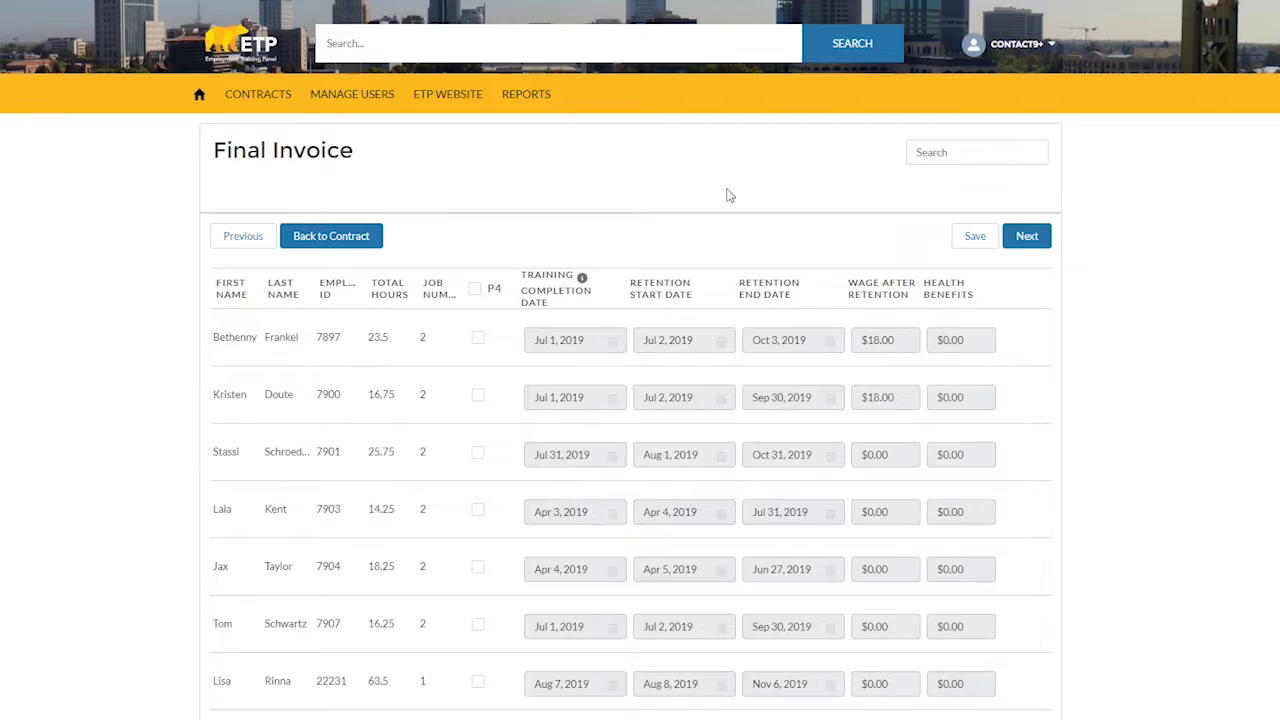
# - Search the invoice's trainee list by a trainee's first name, and clear the search to restore the full list
pyautogui.click(942, 154)
pyautogui.write('denise')
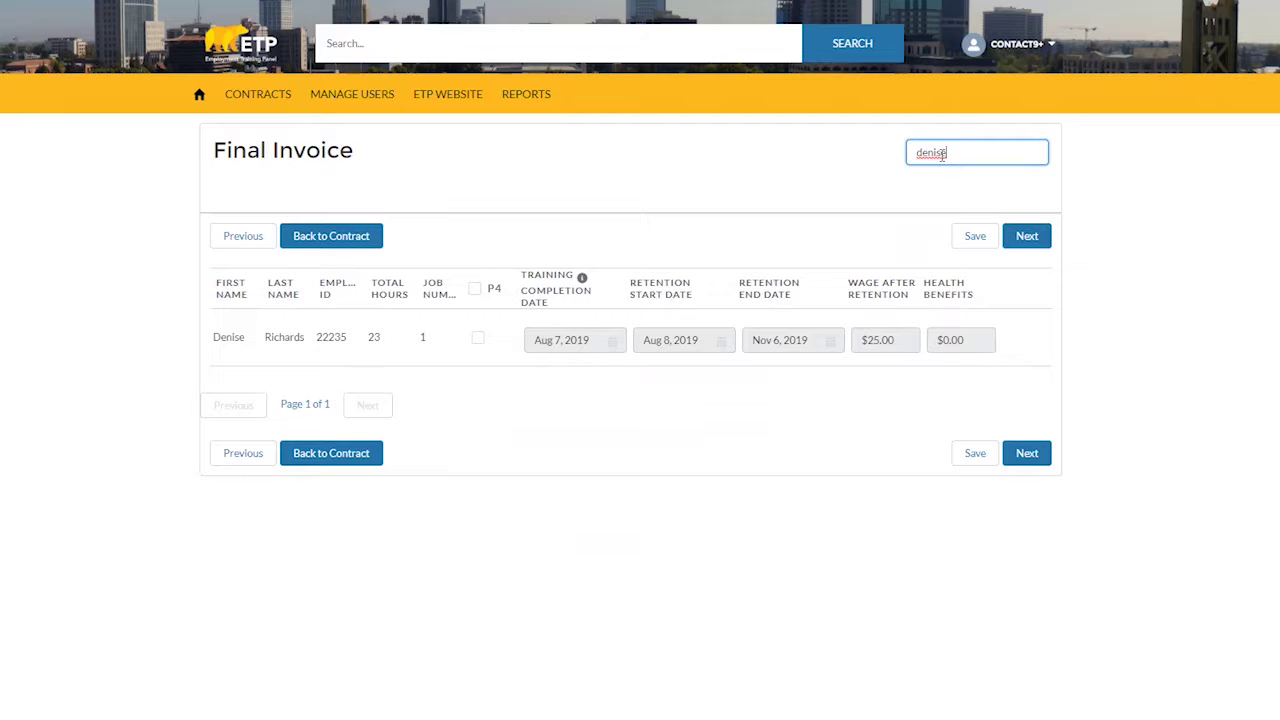
pyautogui.doubleClick(952, 152)
pyautogui.press('BackSpace')
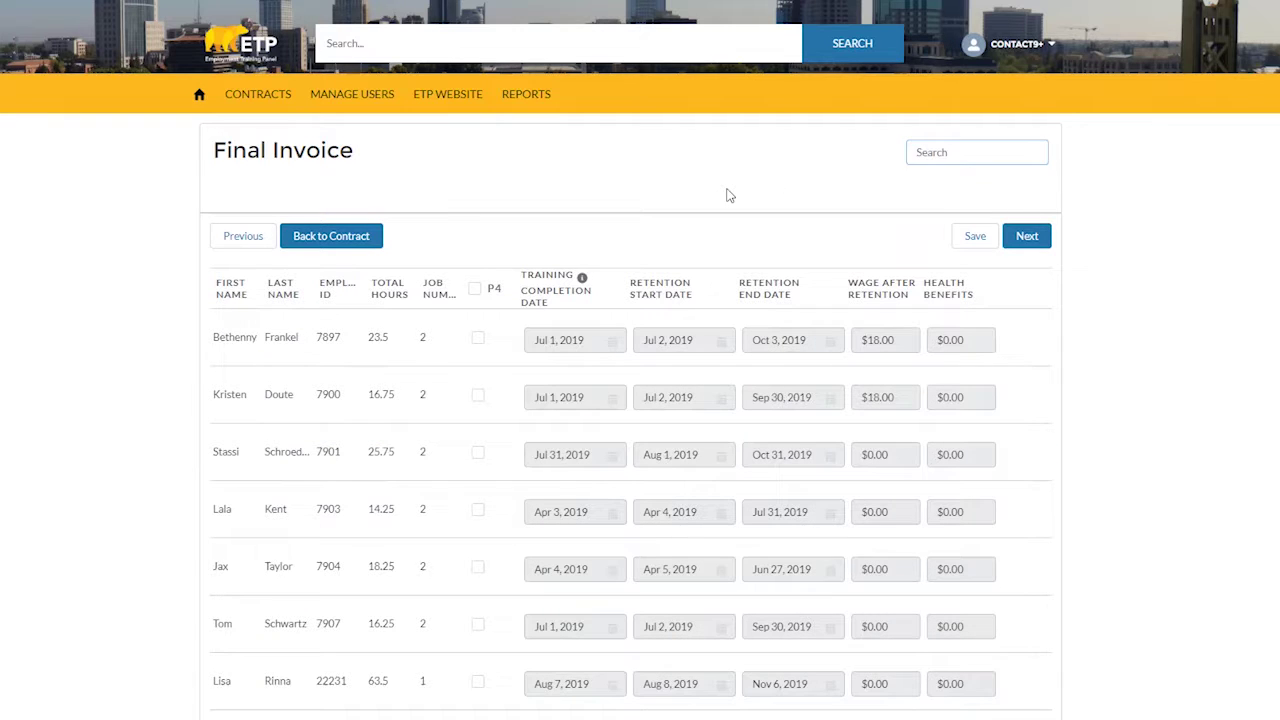
# - Sort the trainee list by first name, and re-sort it by employee ID
pyautogui.click(230, 305)
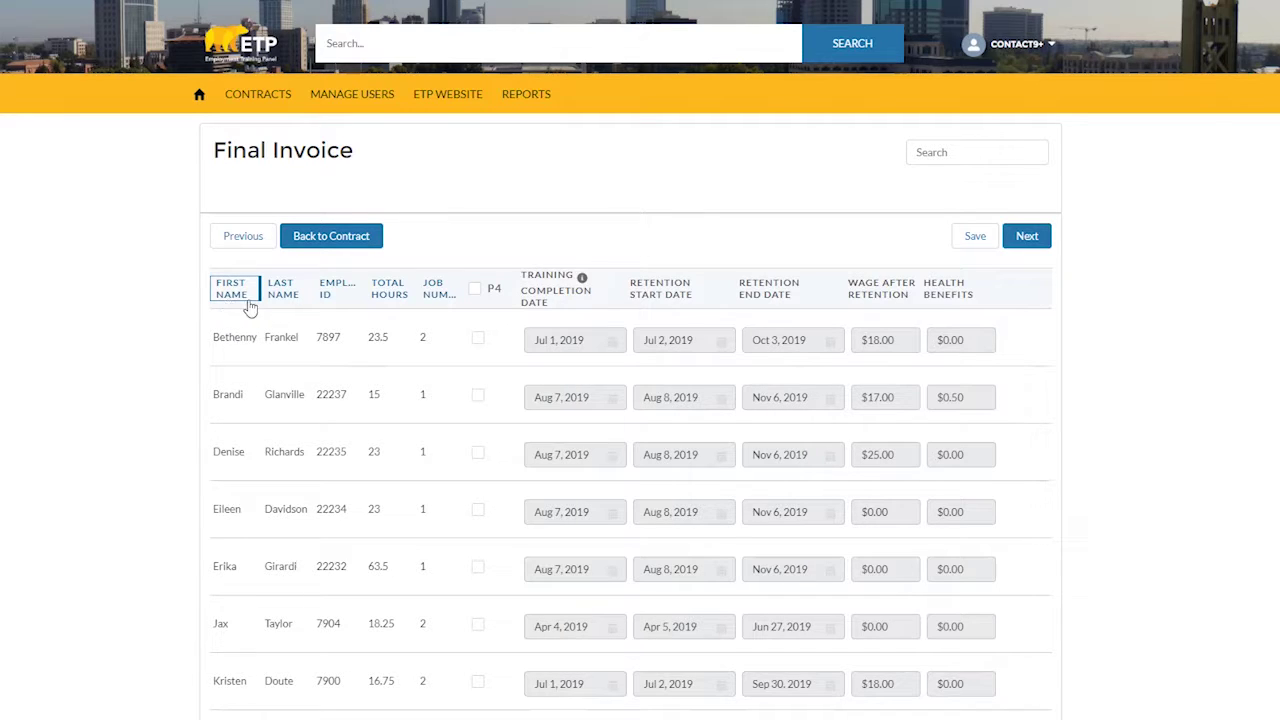
pyautogui.click(338, 298)
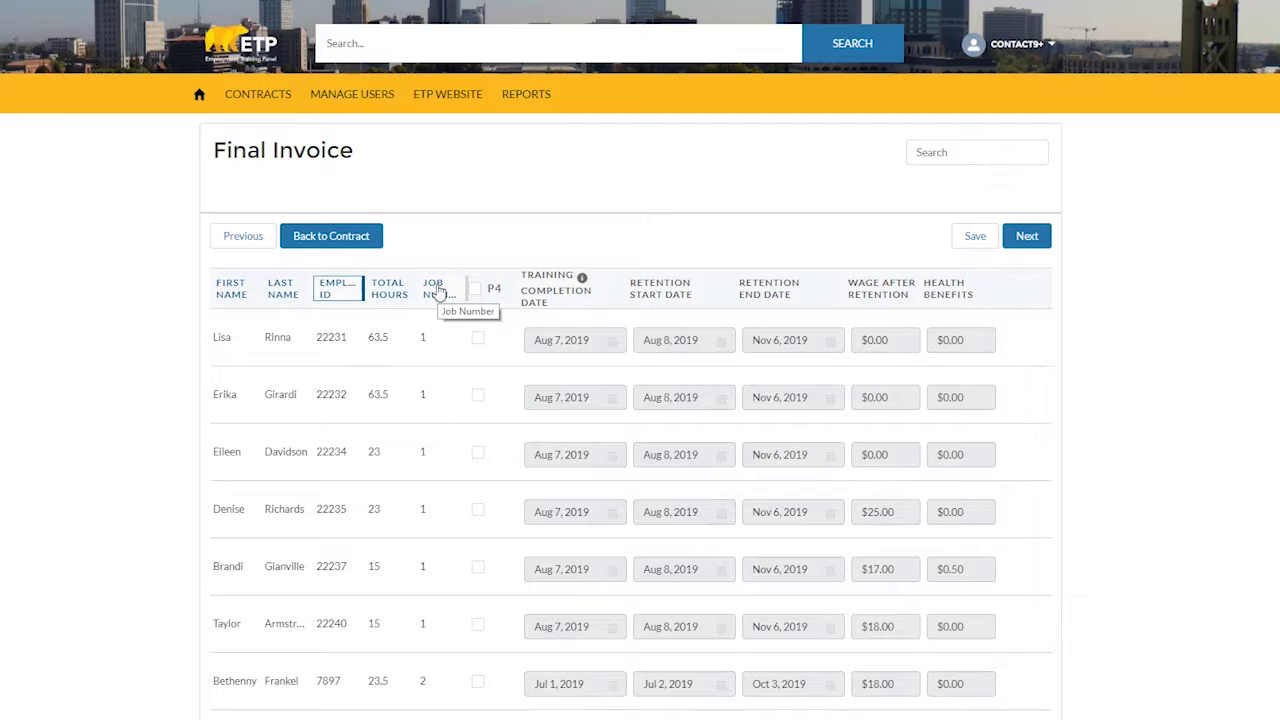
pyautogui.click(492, 233)
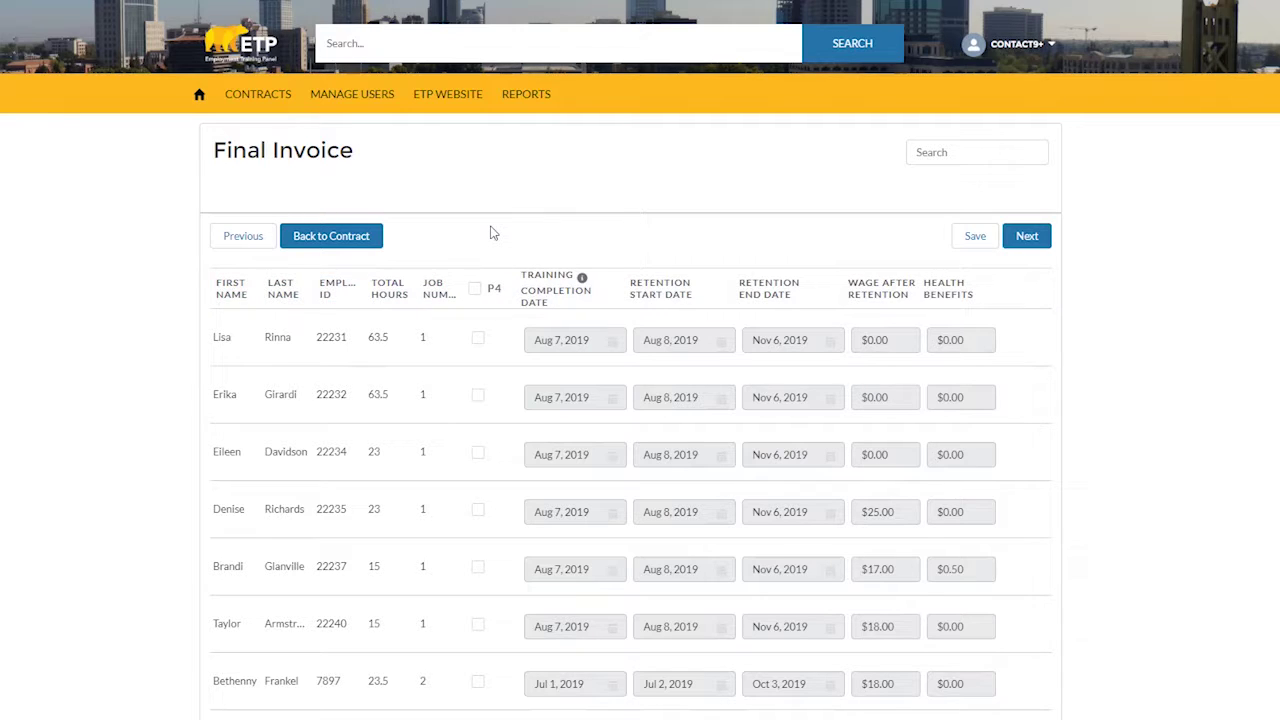
# - Select and deselect P4 for all trainees at once, and mark P4 individually for only the first four trainees
pyautogui.click(475, 290)
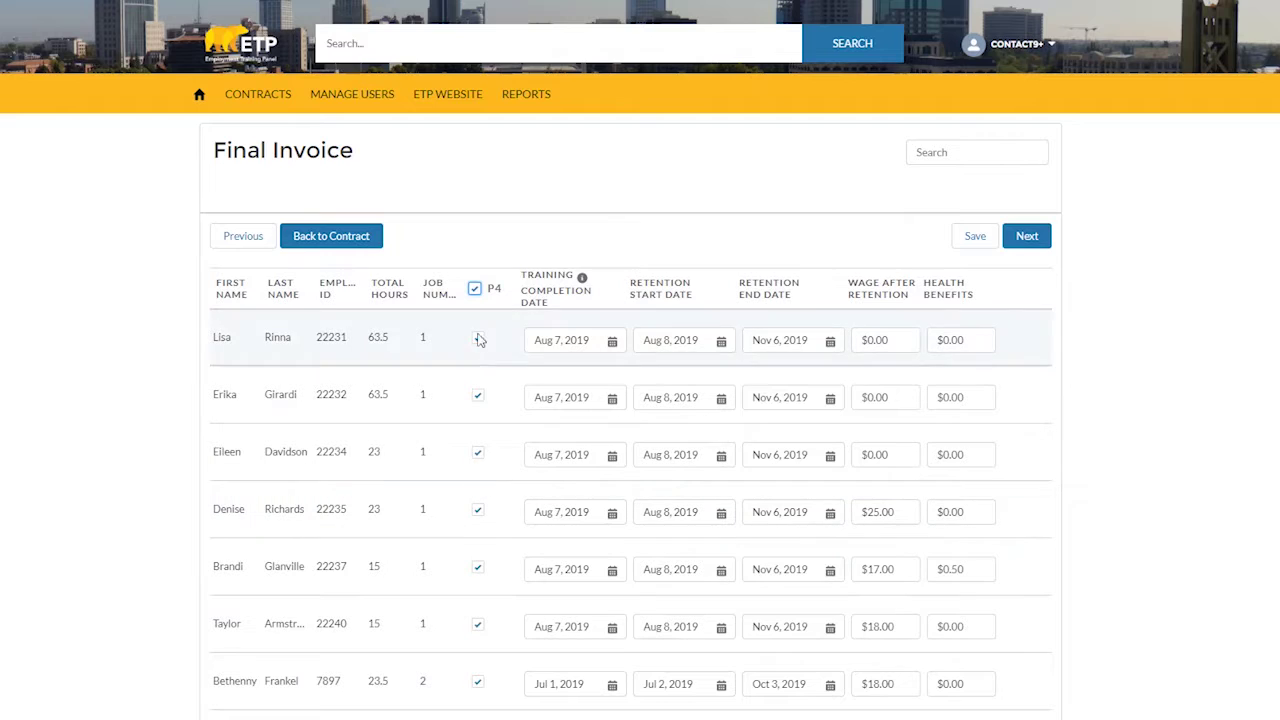
pyautogui.click(475, 290)
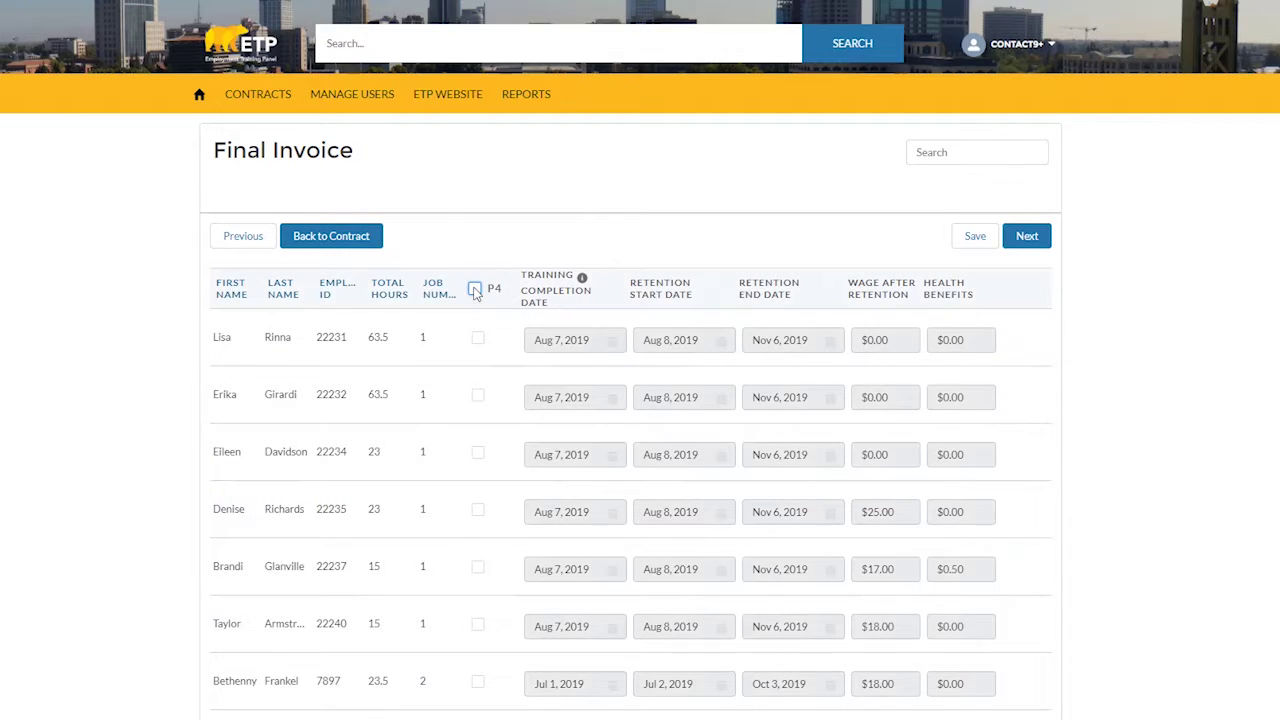
pyautogui.click(478, 340)
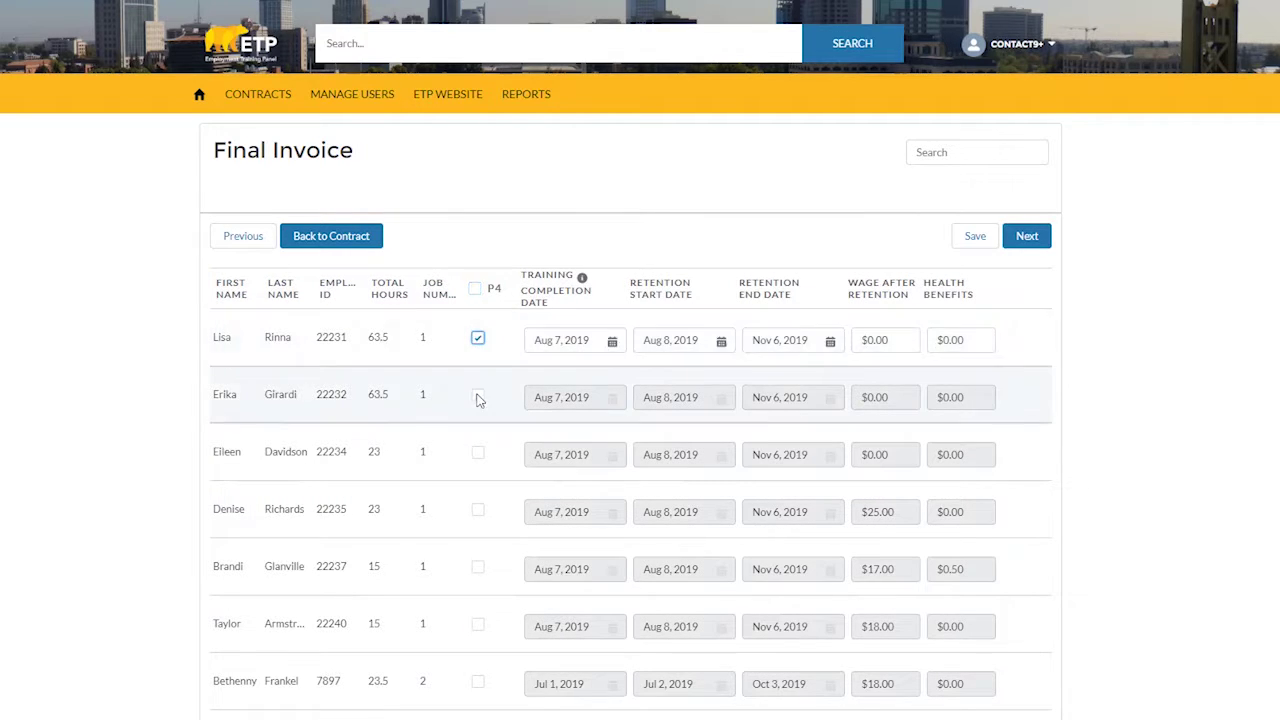
pyautogui.click(478, 397)
pyautogui.click(478, 453)
pyautogui.click(478, 511)
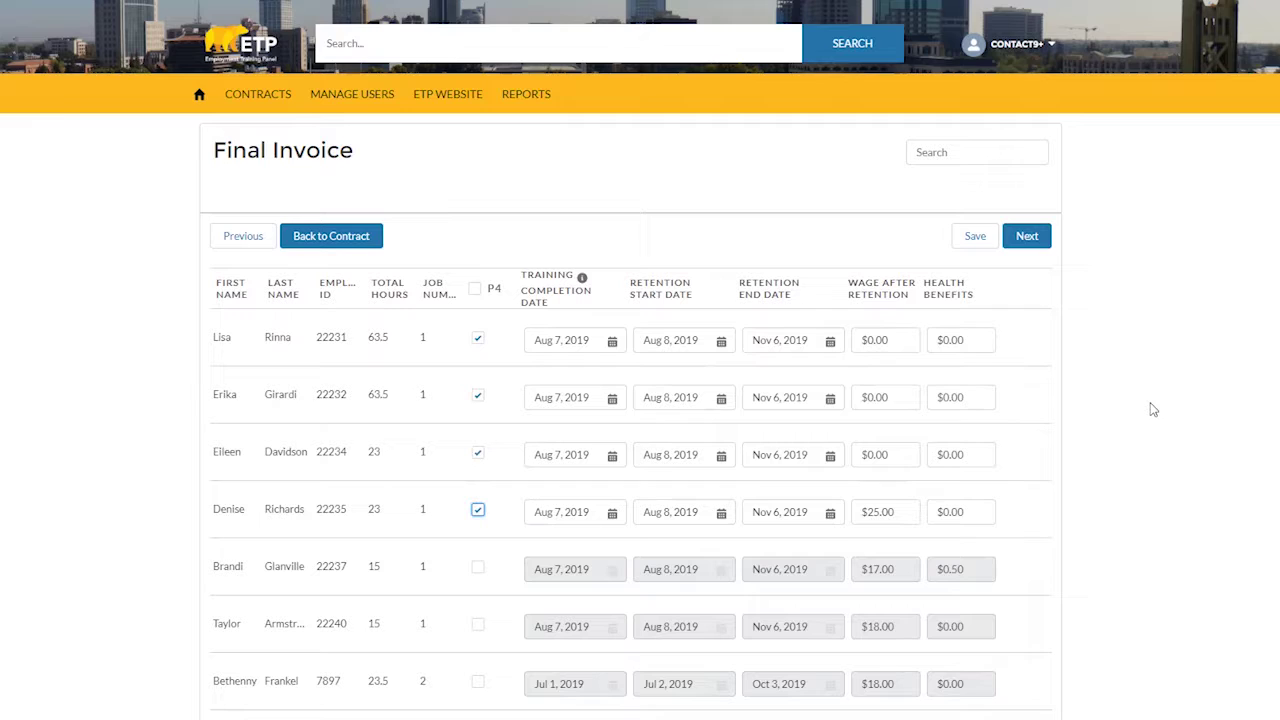
# - Set the four selected trainees' wages after retention to $25, $25, $30 and $19, with health benefits of $0.12 for the second and $2.38 for the third
pyautogui.click(895, 340)
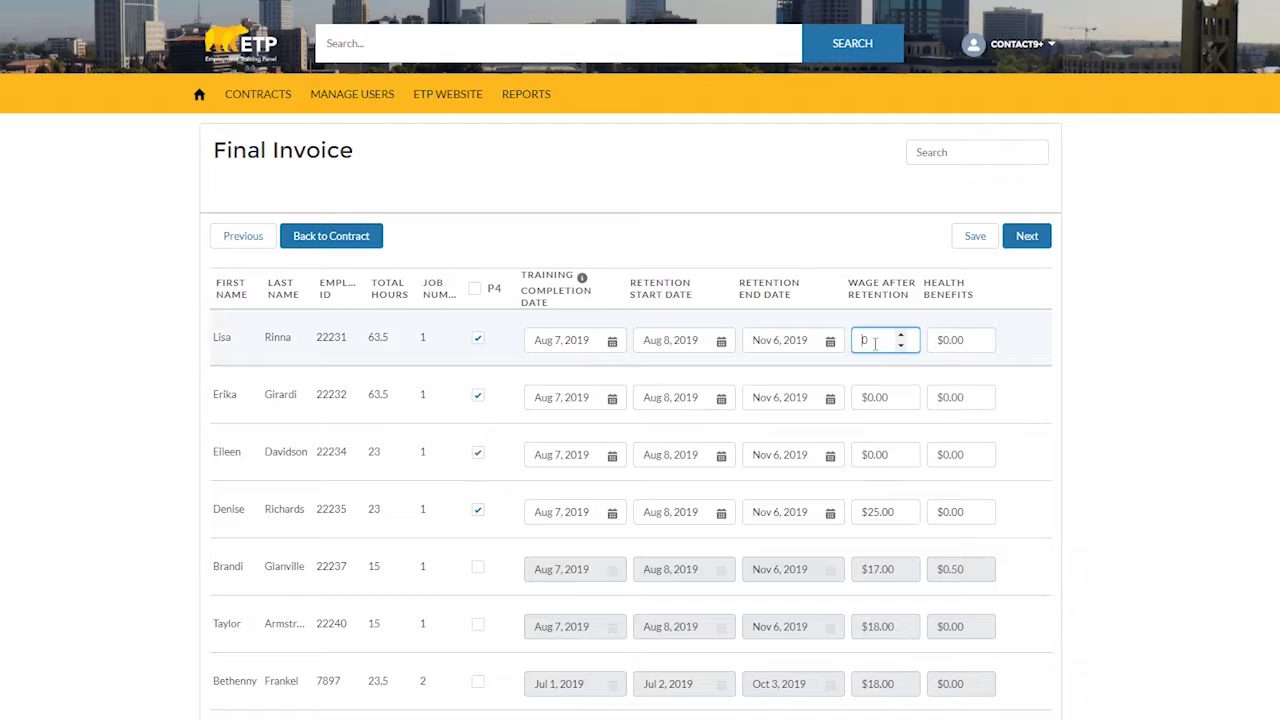
pyautogui.write('25')
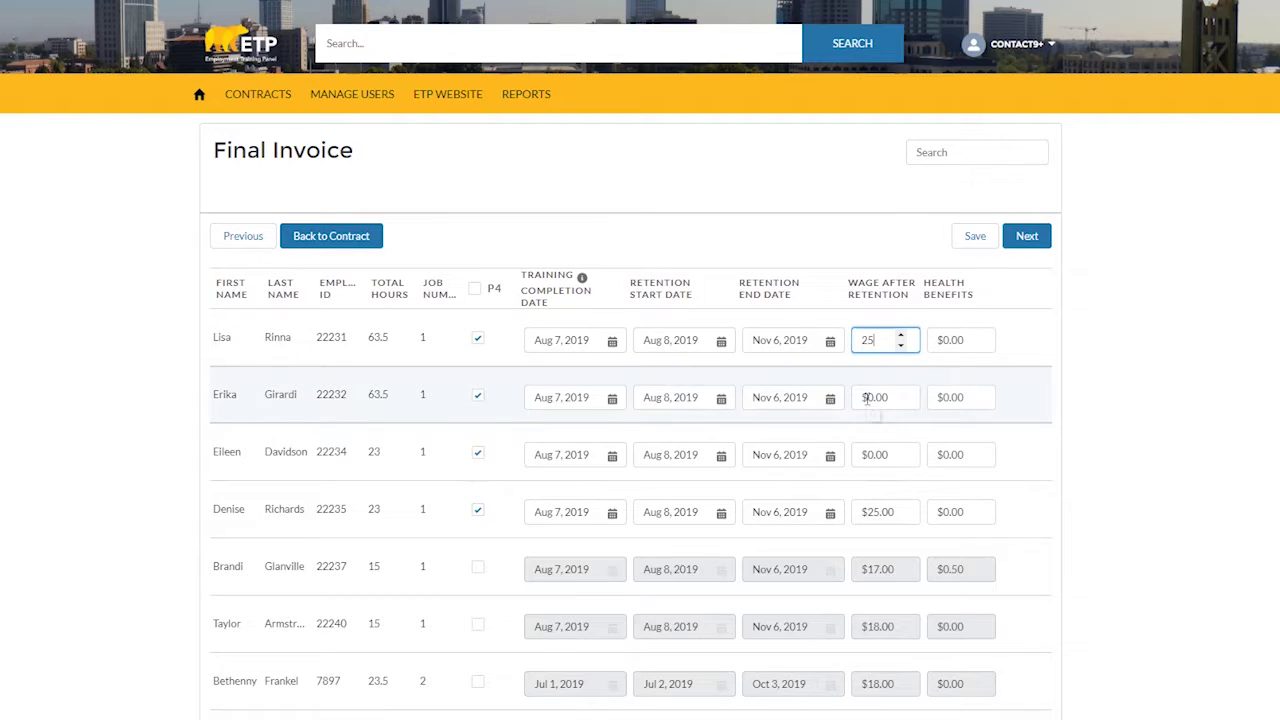
pyautogui.click(870, 397)
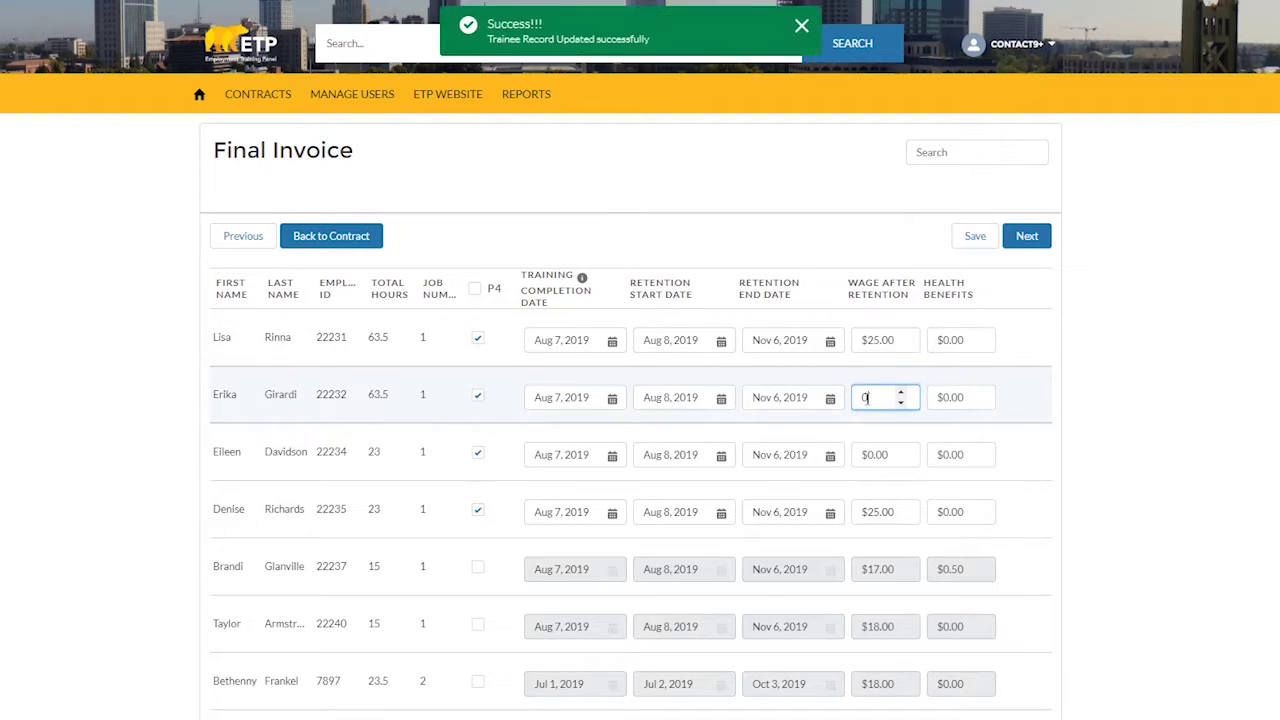
pyautogui.write('25')
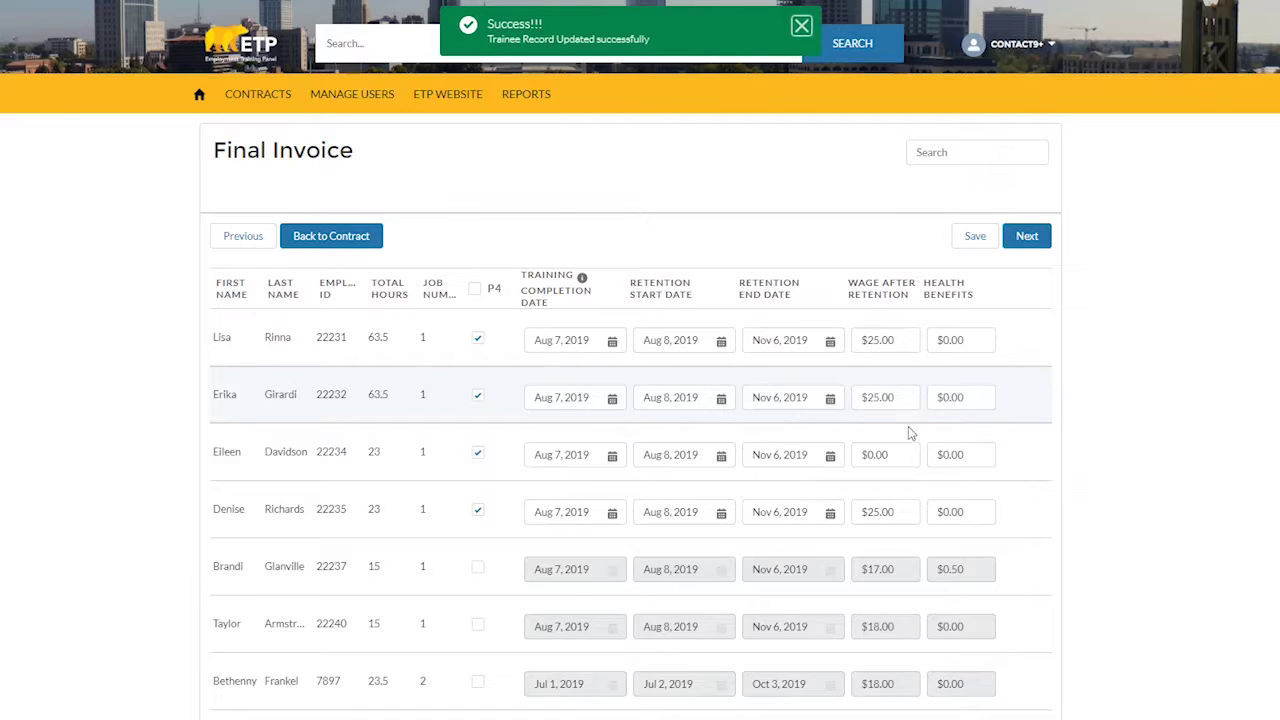
pyautogui.click(880, 511)
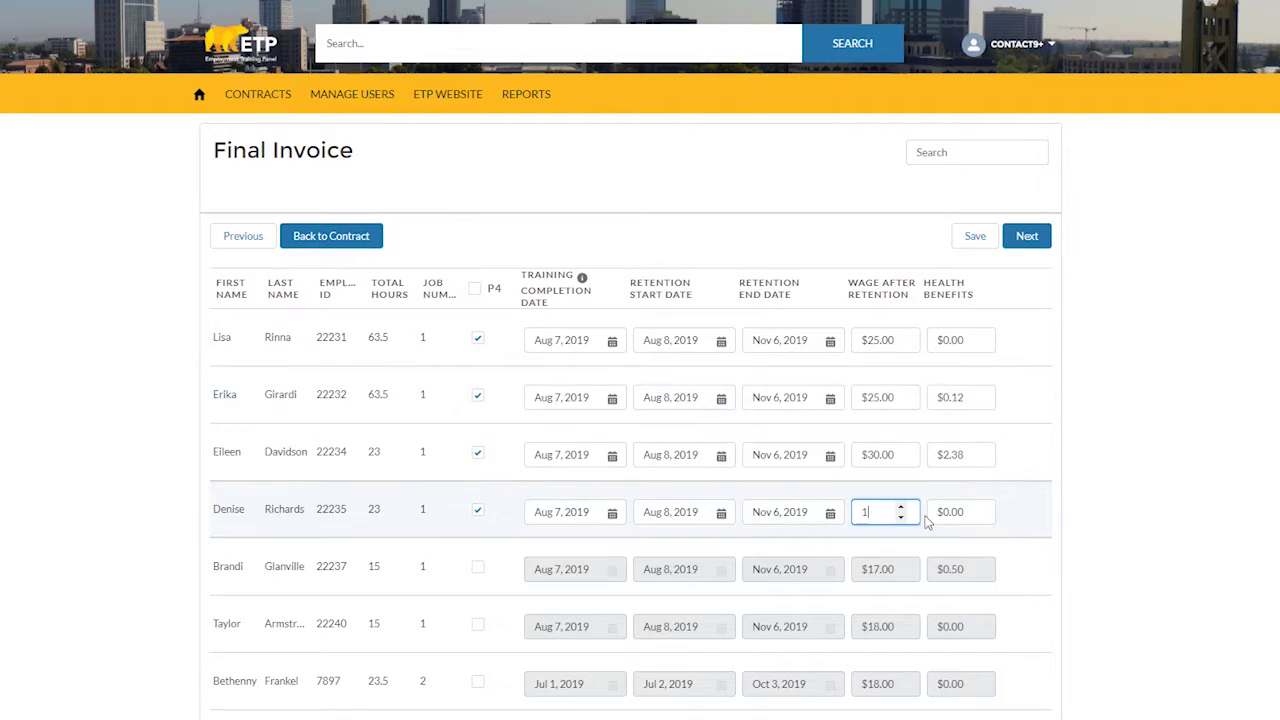
pyautogui.write('19')
pyautogui.click(956, 511)
pyautogui.press('Tab')
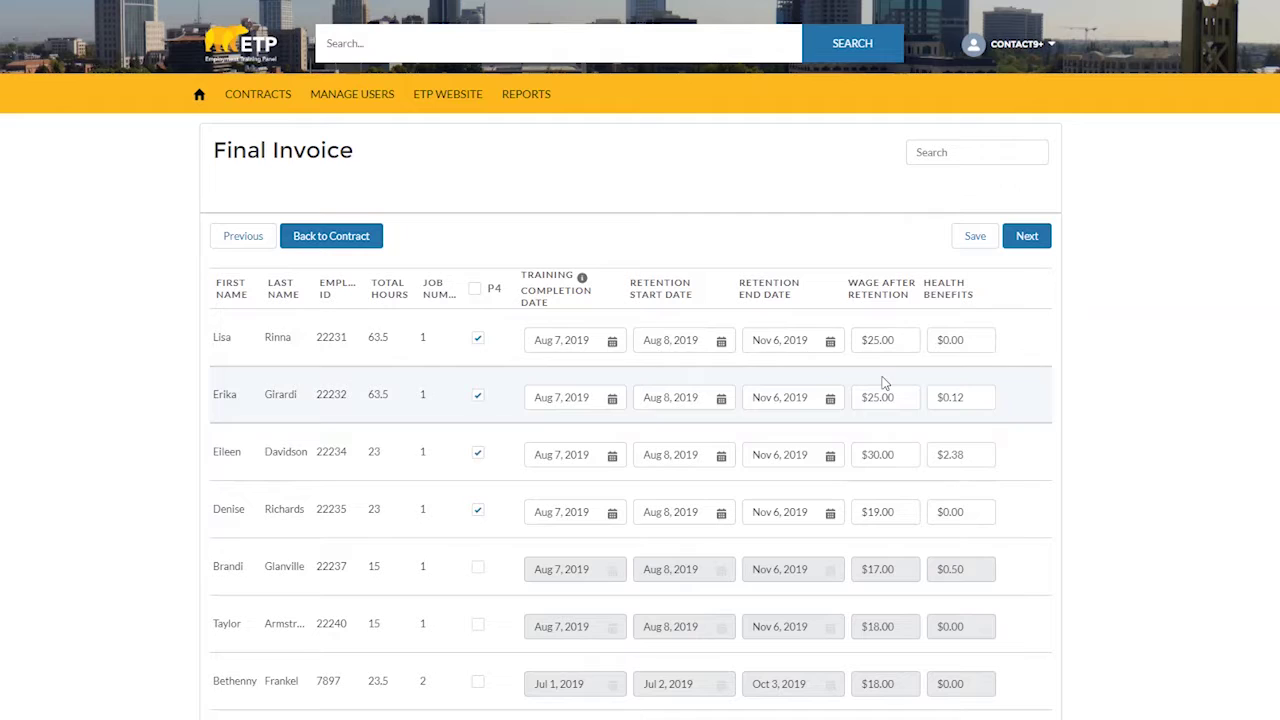
# - Set the first listed trainee's retention end date to October 1, 2019
pyautogui.click(830, 340)
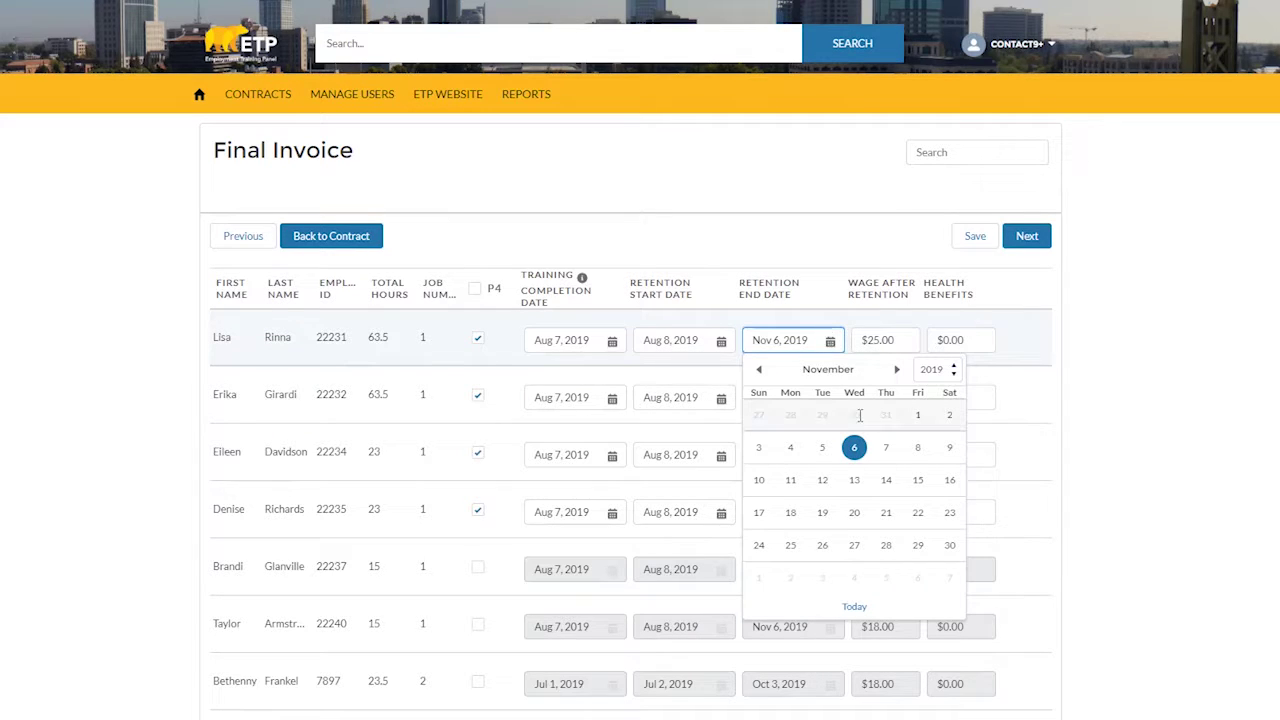
pyautogui.click(759, 369)
pyautogui.click(819, 417)
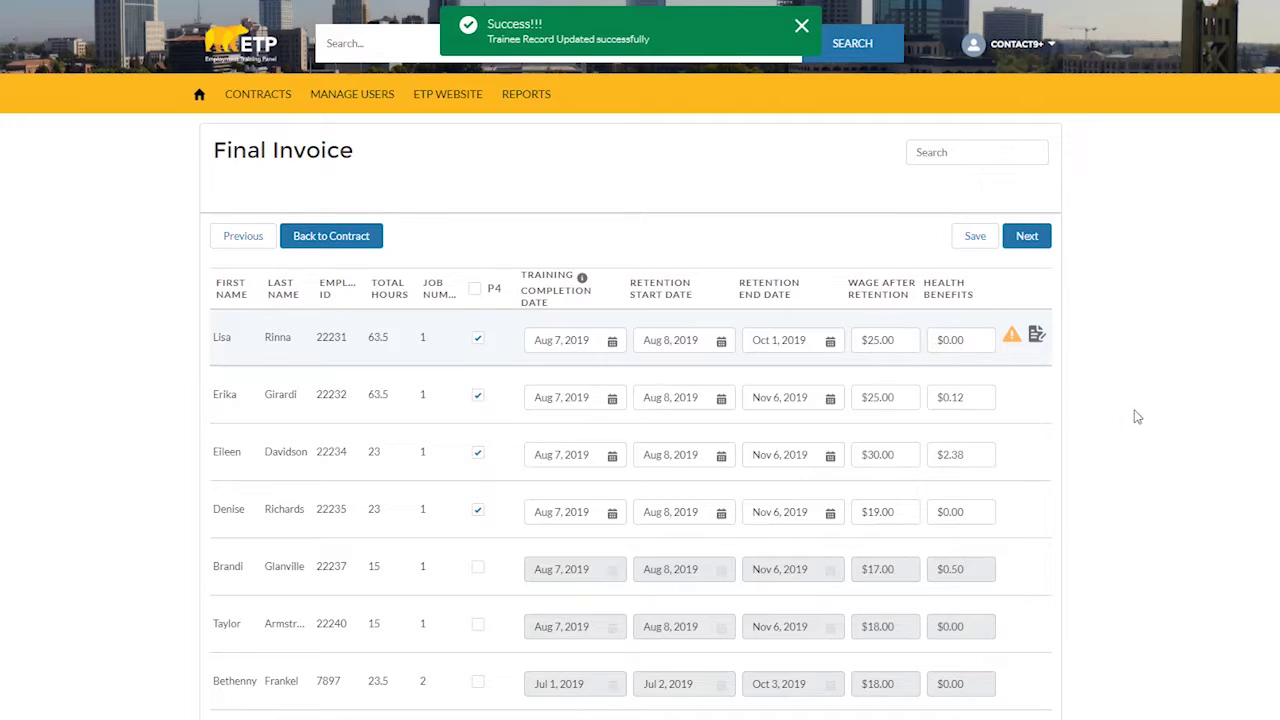
pyautogui.moveTo(1017, 353)
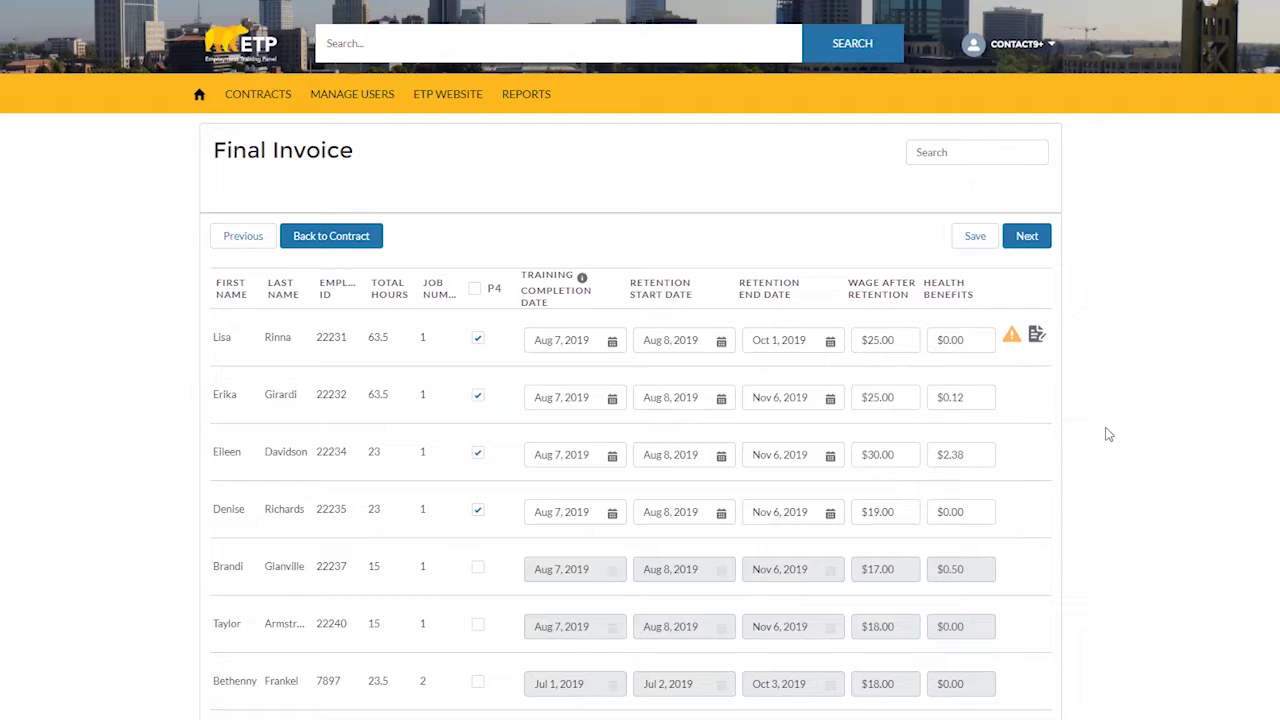
# - Unmark P4 for the first listed trainee and proceed to the invoice summary
pyautogui.click(478, 340)
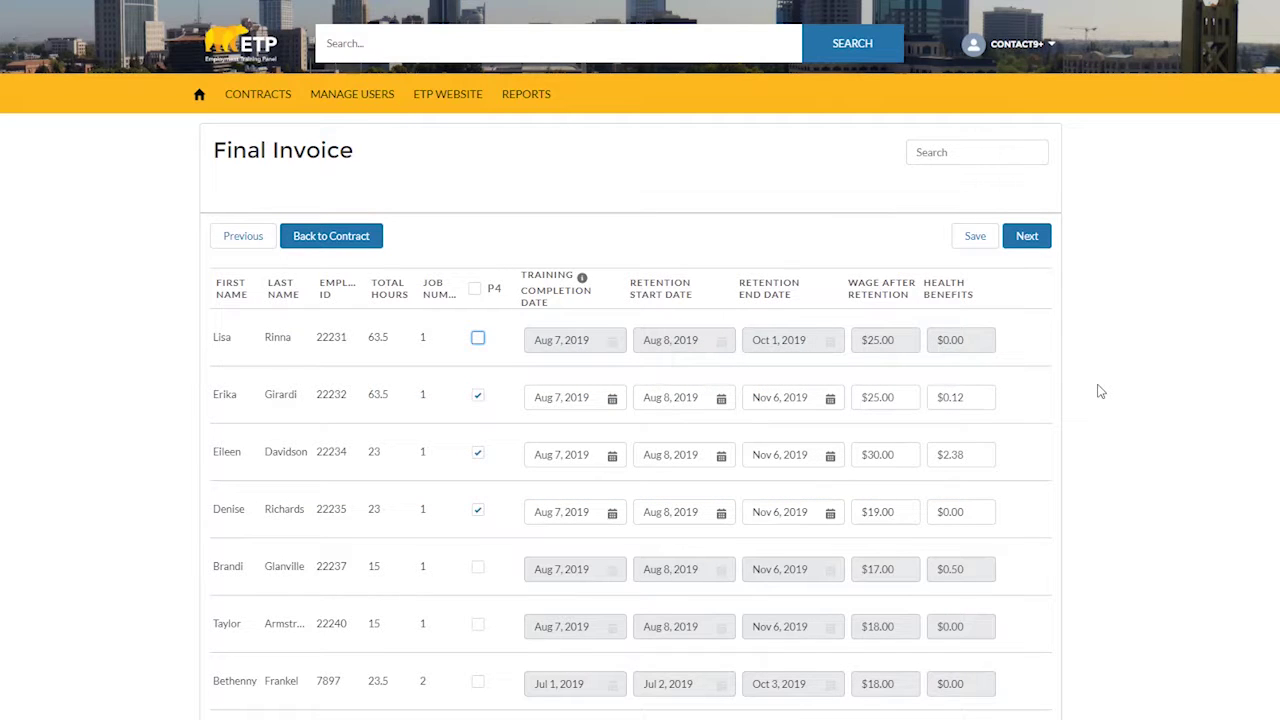
pyautogui.scroll(-4, 1100, 391)
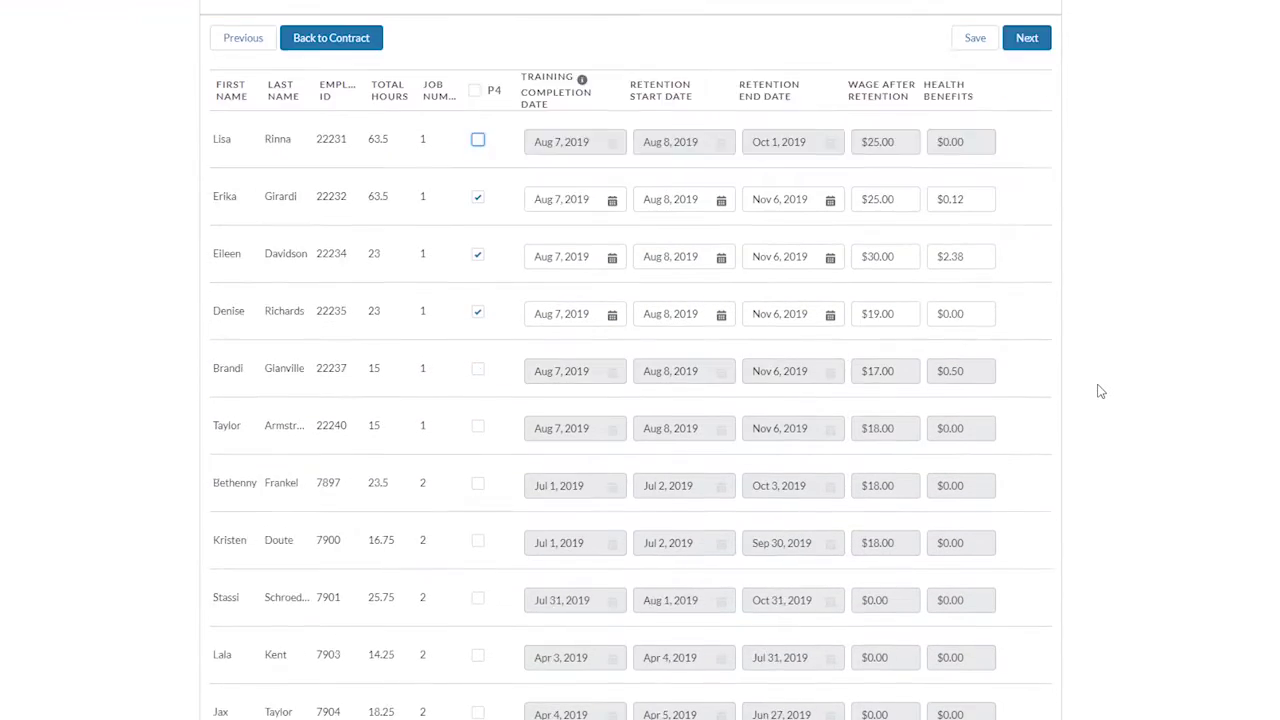
pyautogui.scroll(-1, 1100, 391)
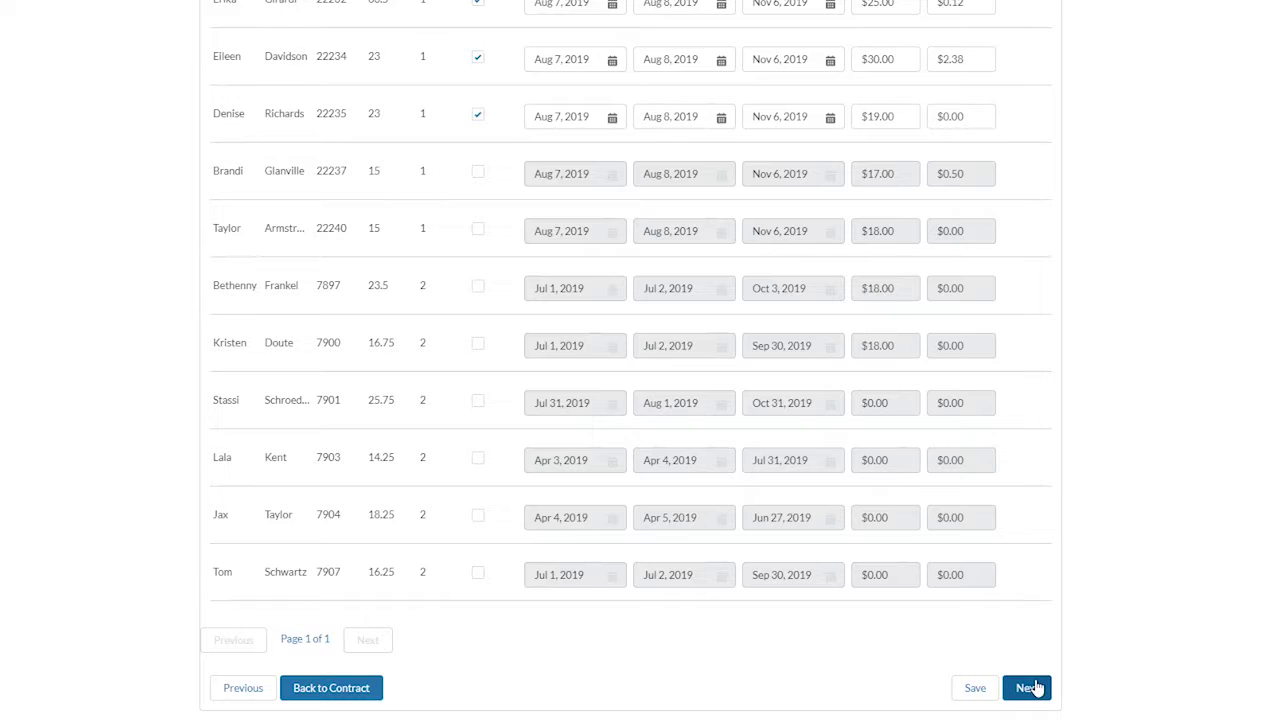
pyautogui.click(1030, 688)
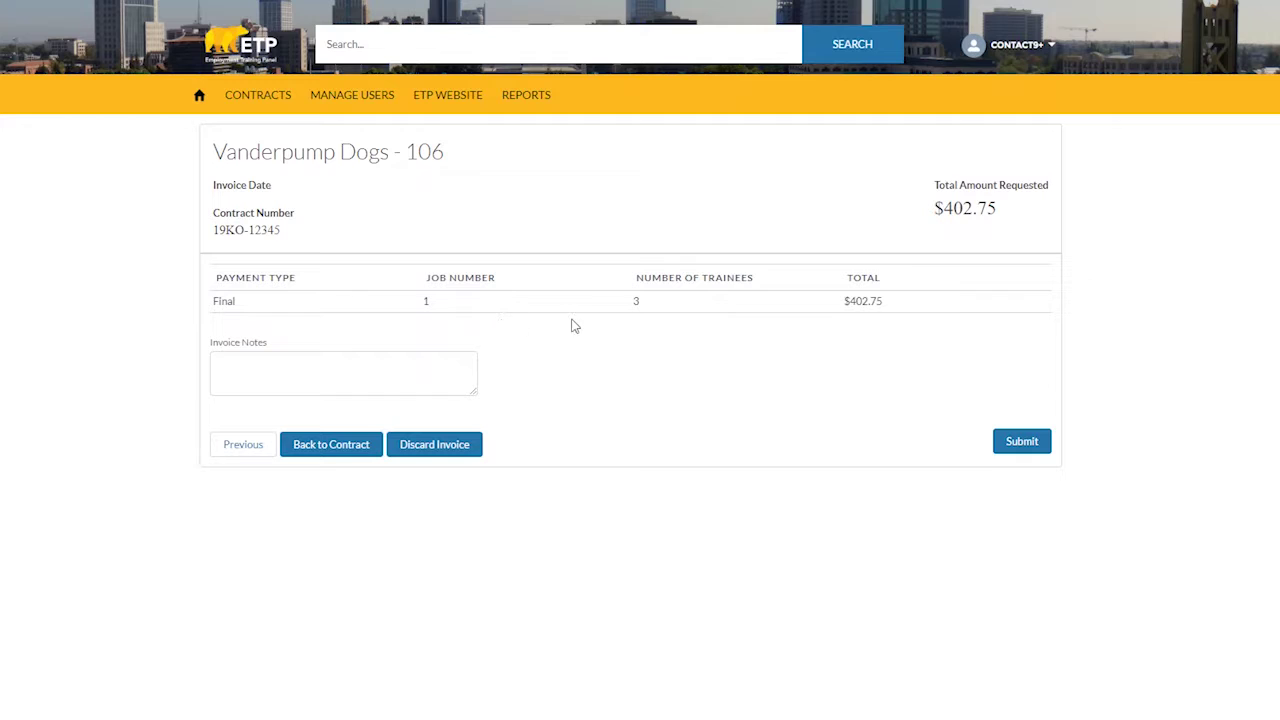
# - Enter the invoice note "final invoice please :)"
pyautogui.click(394, 366)
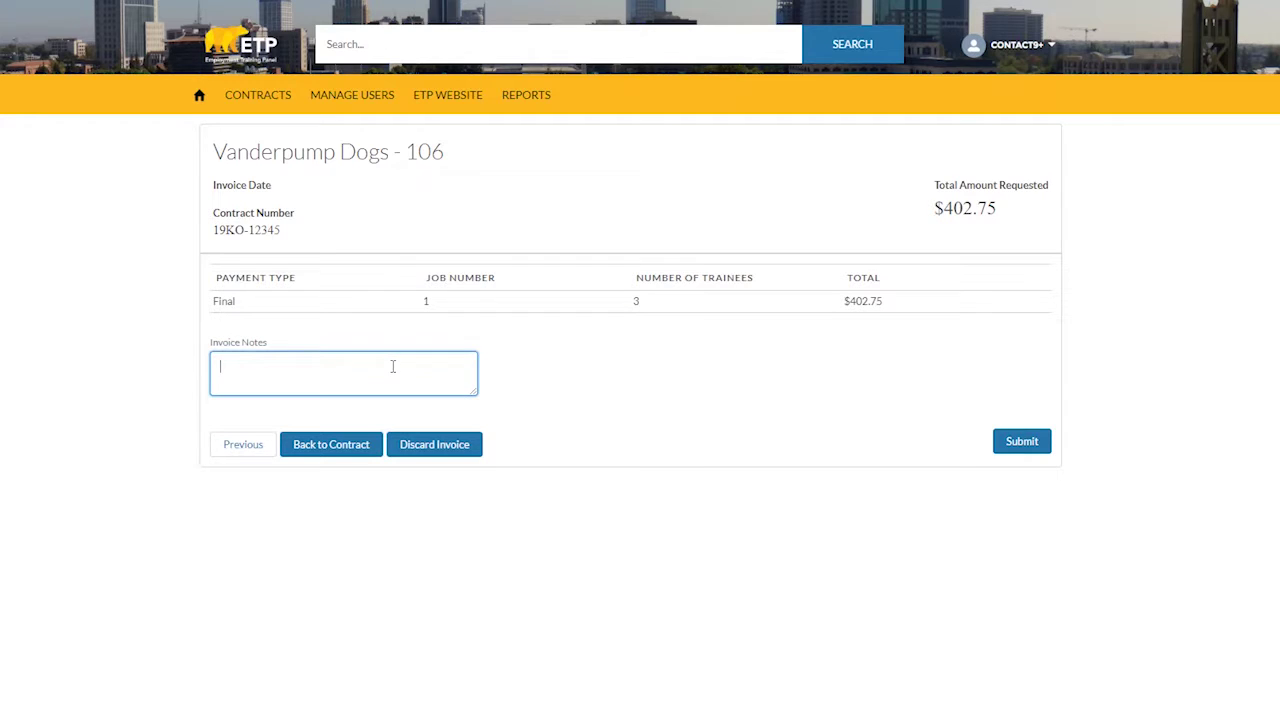
pyautogui.write('final invoice please :)')
pyautogui.click(255, 502)
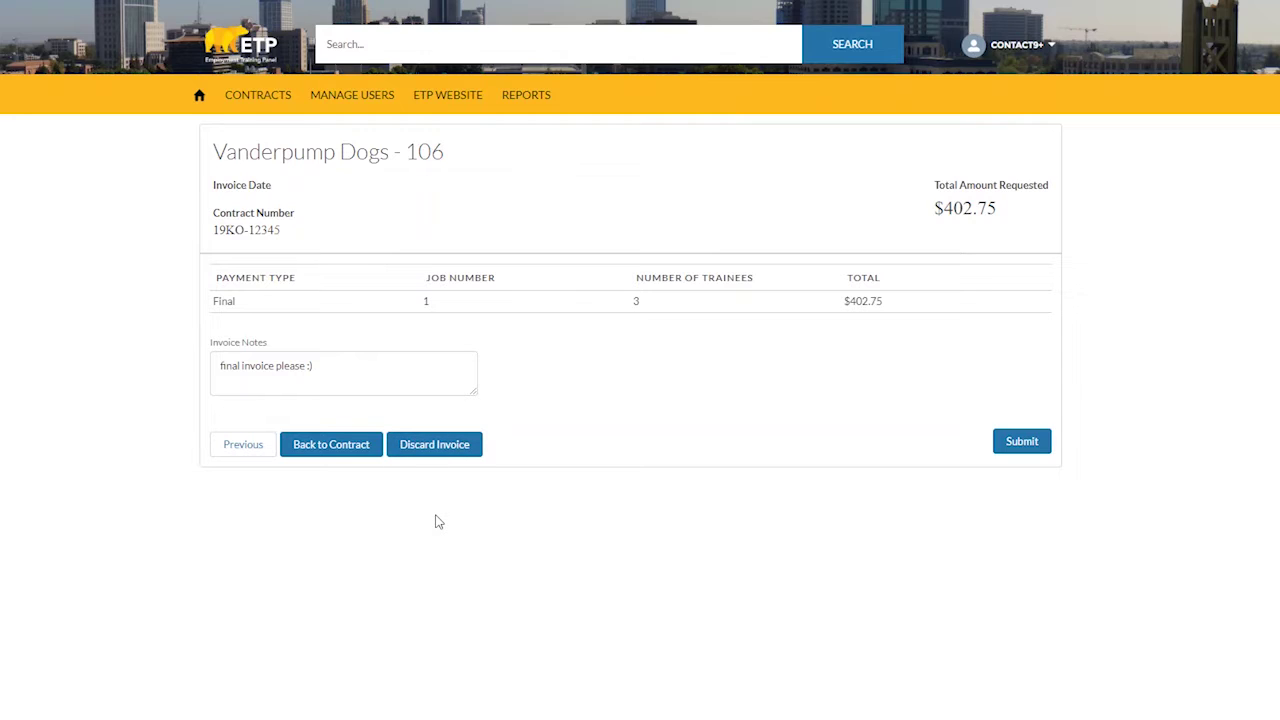
# - Submit the invoice and return from its record to the related contract
pyautogui.click(1016, 446)
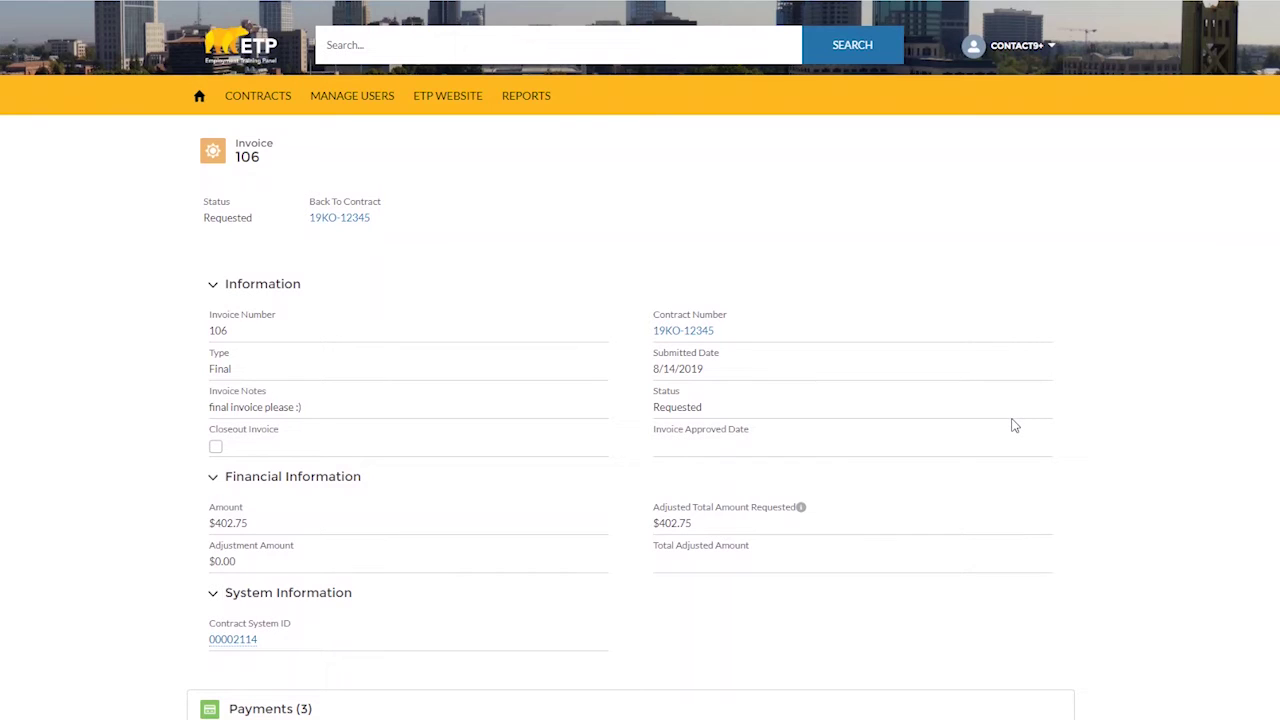
pyautogui.scroll(-3, 1013, 425)
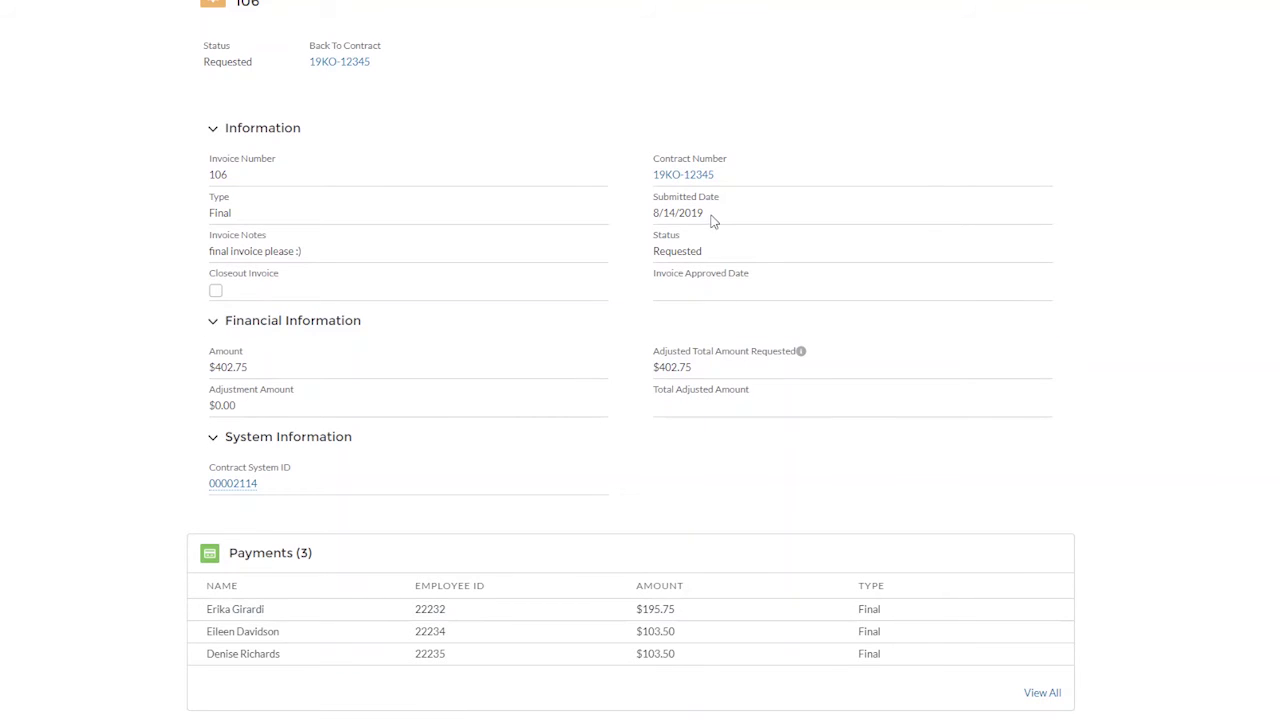
pyautogui.click(316, 64)
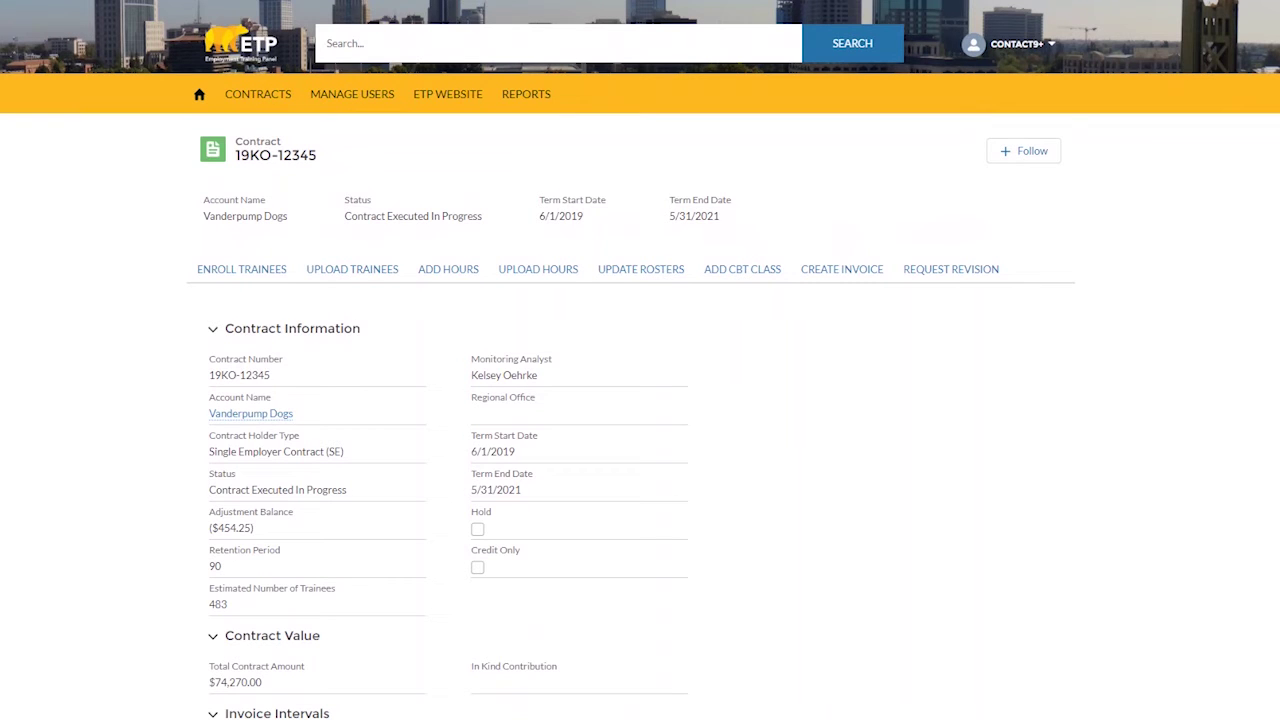